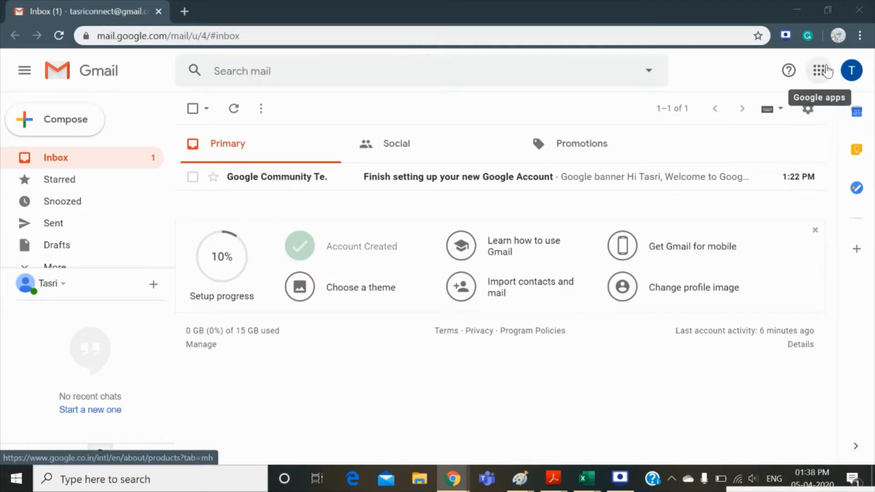
- Switch from Gmail to Google Drive and open the Learnings folder
{"action": "left_click", "coordinate": [826, 71]}
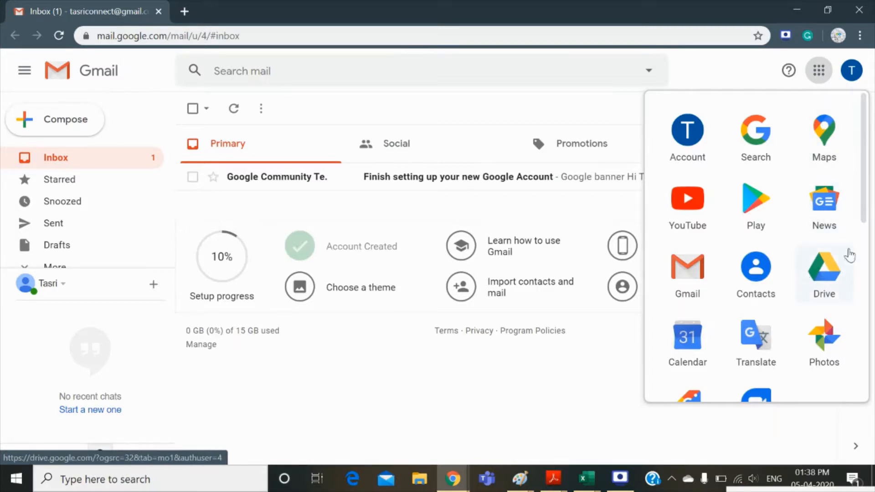
{"action": "left_click", "coordinate": [832, 278]}
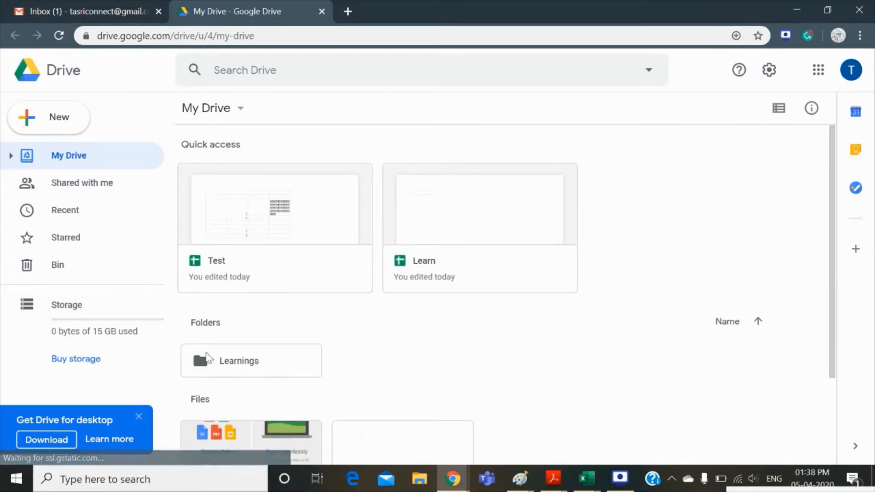
{"action": "right_click", "coordinate": [419, 363]}
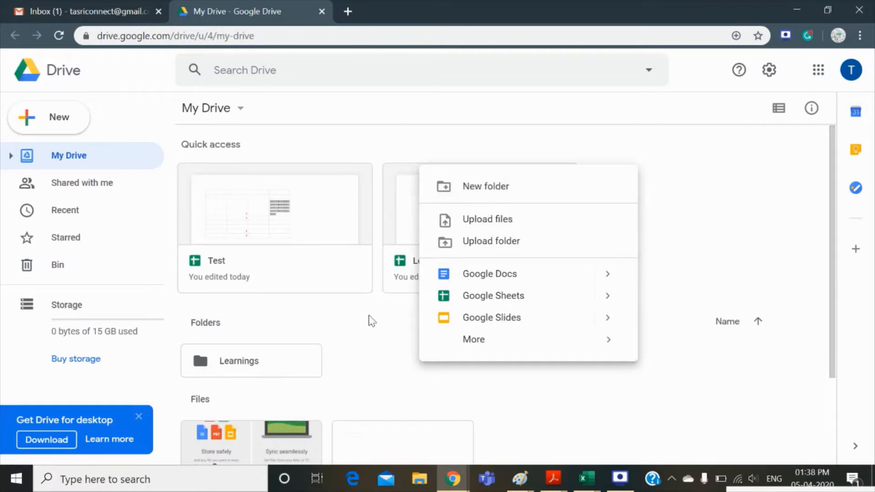
{"action": "left_click", "coordinate": [370, 365]}
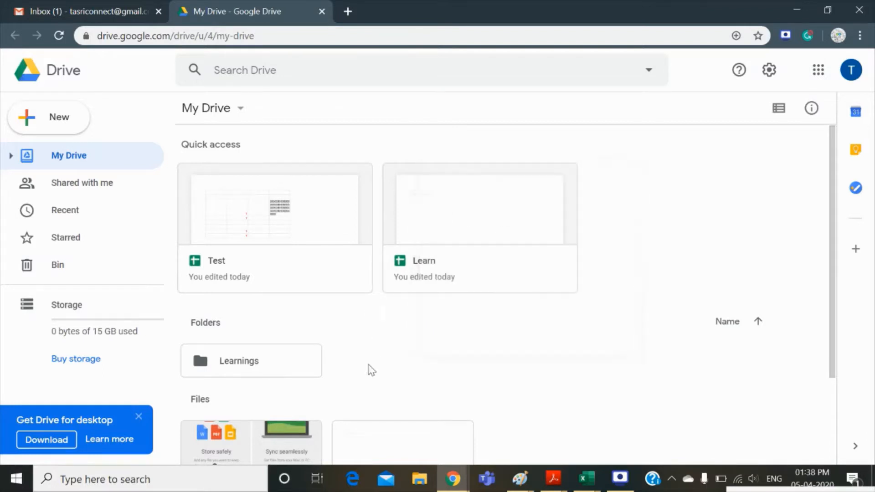
{"action": "double_click", "coordinate": [248, 364]}
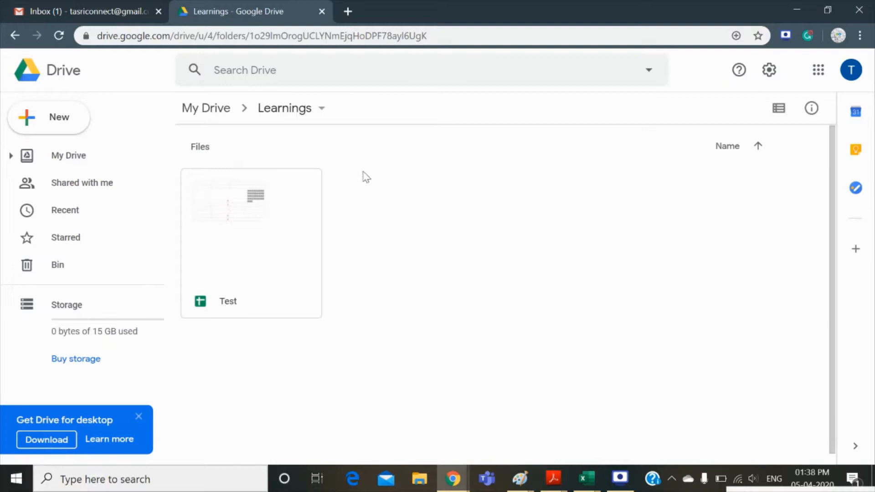
- Create a blank Google Sheets spreadsheet in the Learnings folder and name it Basic-learnings
{"action": "right_click", "coordinate": [408, 186]}
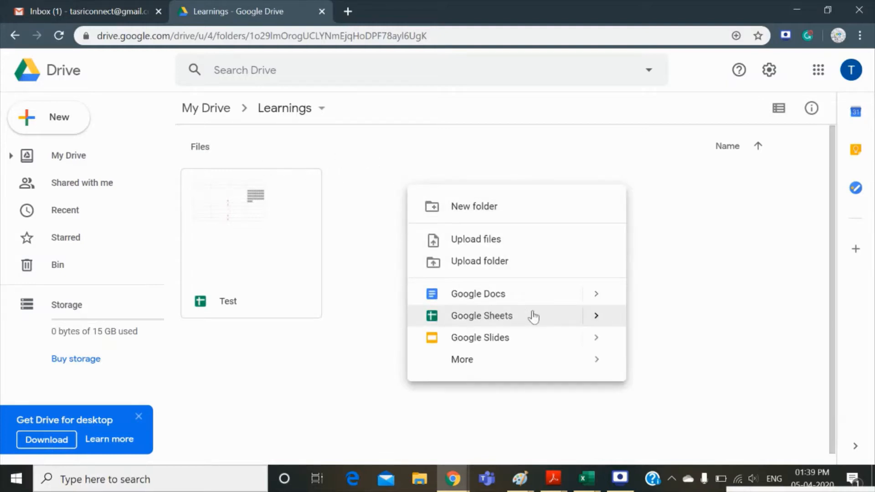
{"action": "left_click", "coordinate": [501, 323]}
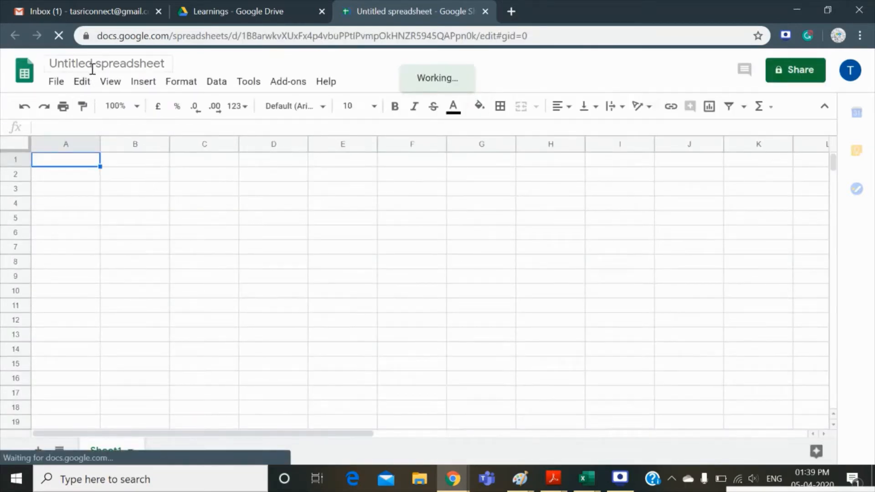
{"action": "left_click", "coordinate": [109, 65]}
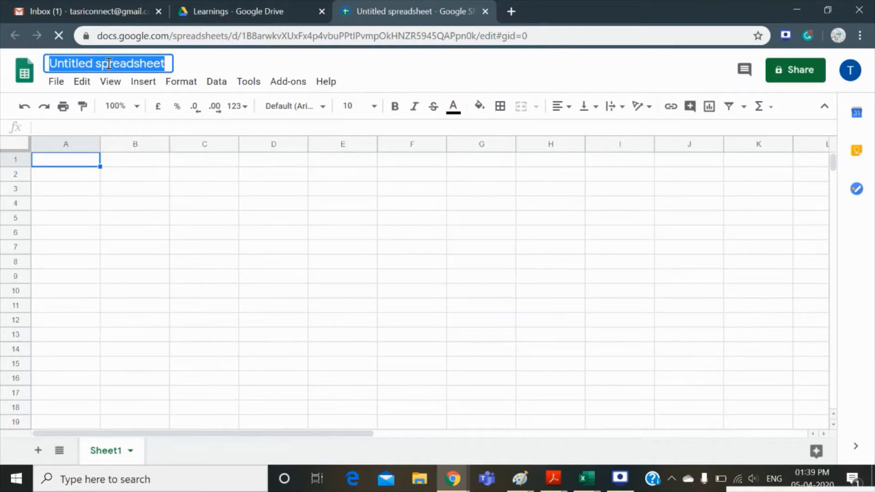
{"action": "type", "text": "Basic"}
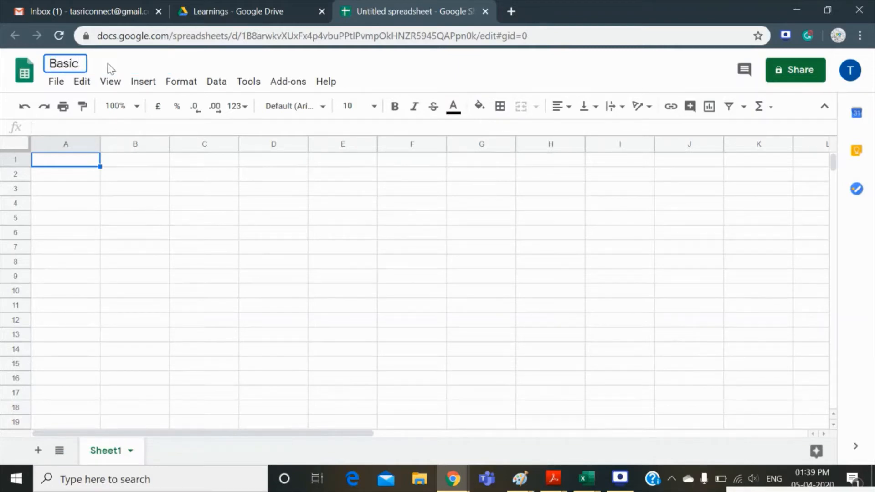
{"action": "type", "text": "-learnings"}
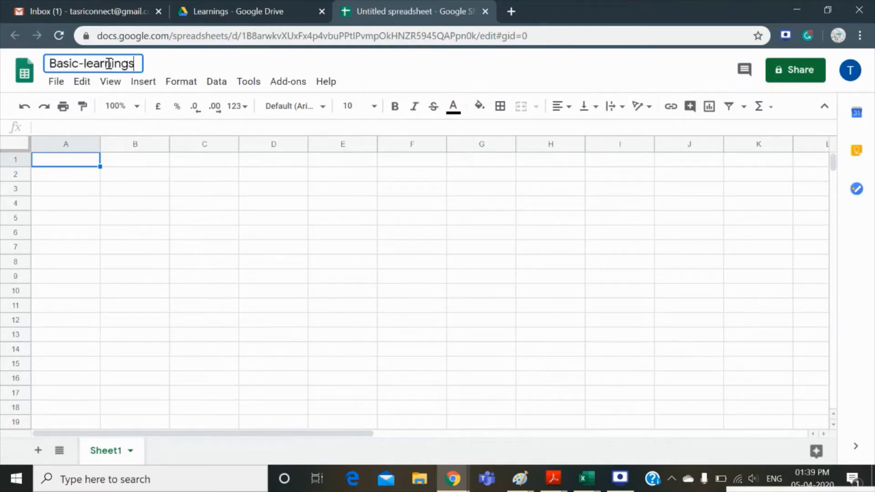
{"action": "left_click", "coordinate": [135, 207]}
- Return to the Learnings folder in Google Drive, refresh the file list and open the Basic-learnings spreadsheet
{"action": "left_click", "coordinate": [258, 7]}
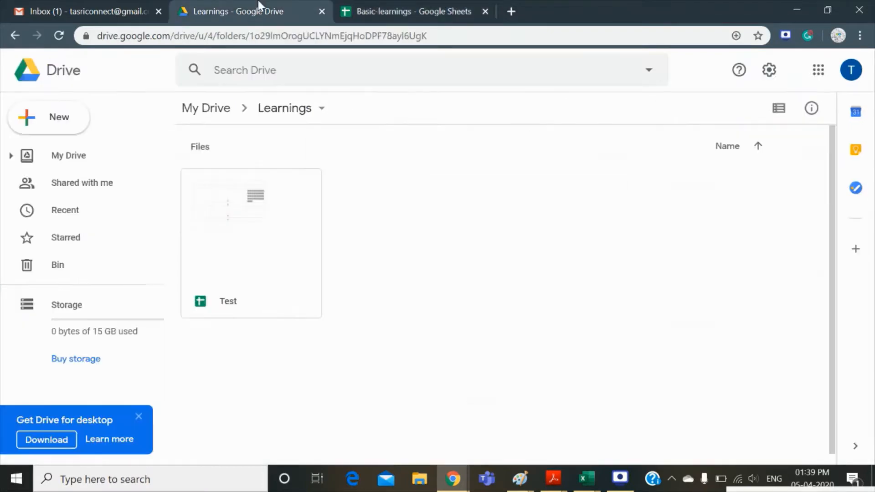
{"action": "left_click", "coordinate": [54, 37]}
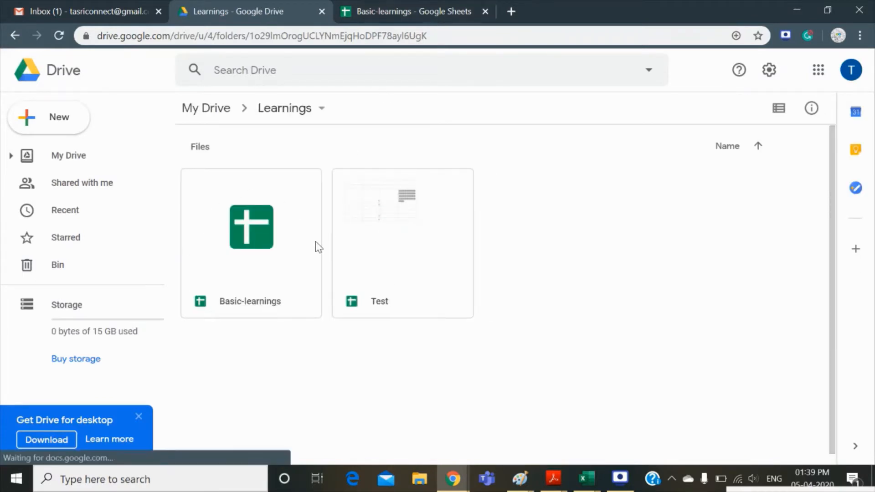
{"action": "double_click", "coordinate": [282, 262]}
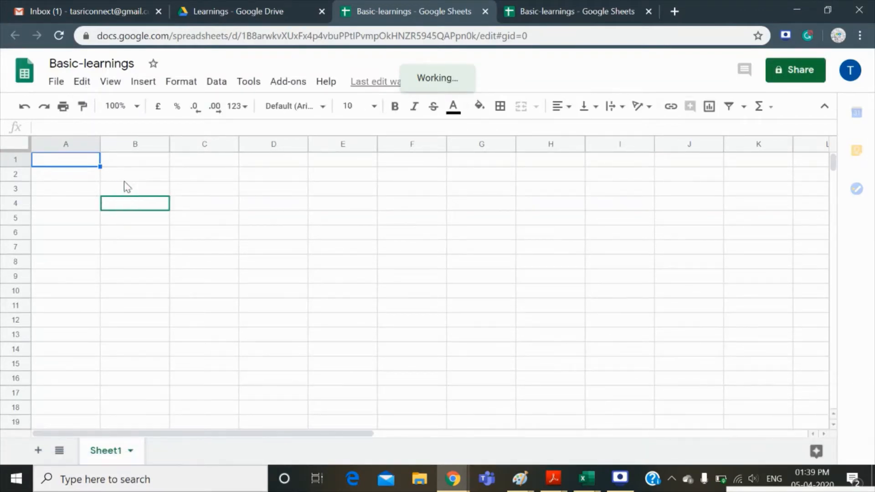
- Enter the long text "tree .............................bbnnkjcnklslkfnclnvlknavknkvlnkanv" in cell B2
{"action": "left_click", "coordinate": [137, 177]}
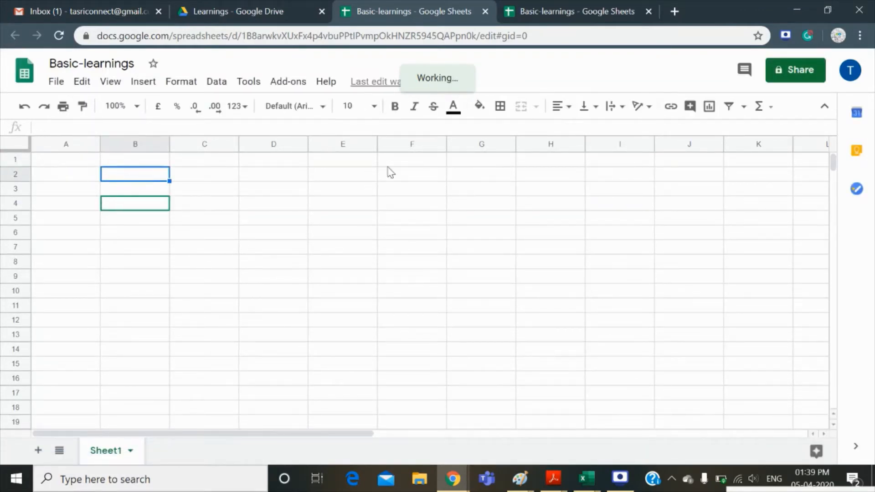
{"action": "type", "text": "t"}
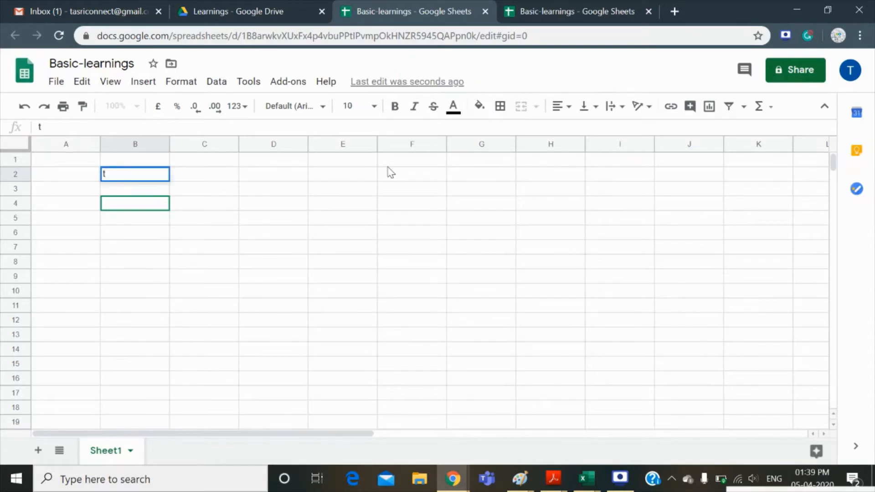
{"action": "type", "text": "ree .............................bb"}
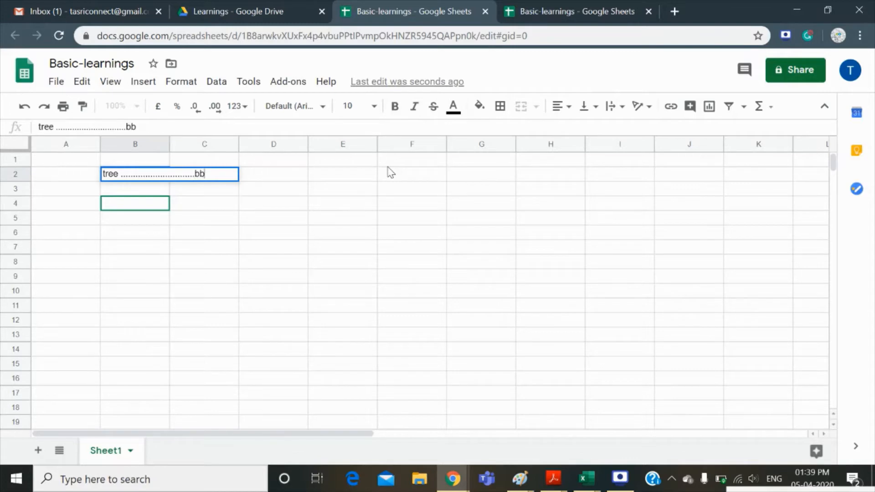
{"action": "type", "text": "nnkjcnklslkfnclnvlknavknkvlnkanv"}
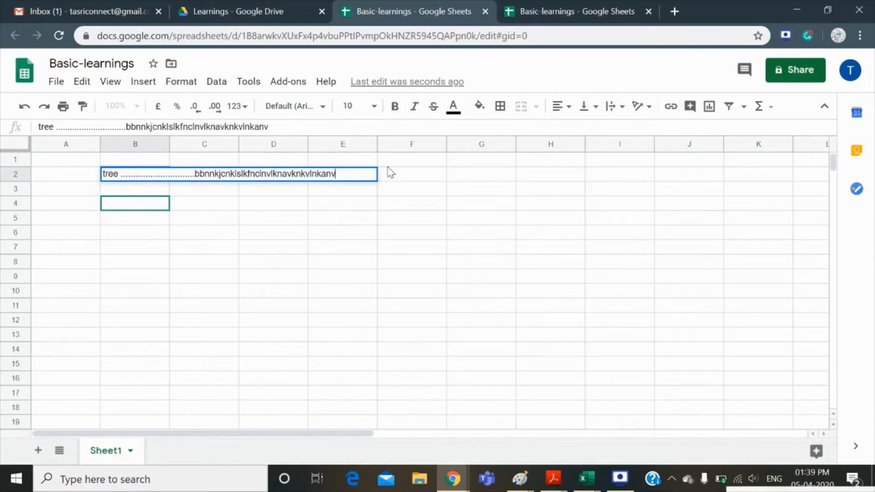
{"action": "key", "text": "Page_Down"}
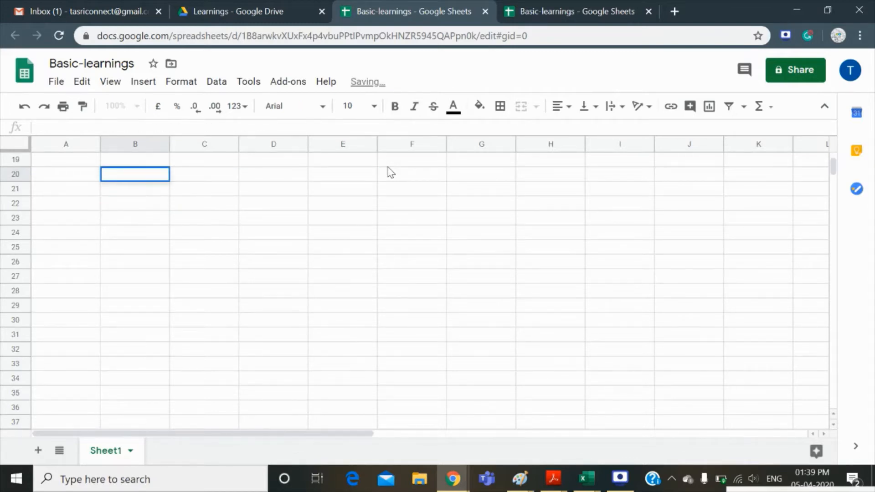
- Enter the numbers 1, 2, 3, 4 and 5 down column B in cells B4 to B8
{"action": "left_click", "coordinate": [172, 185]}
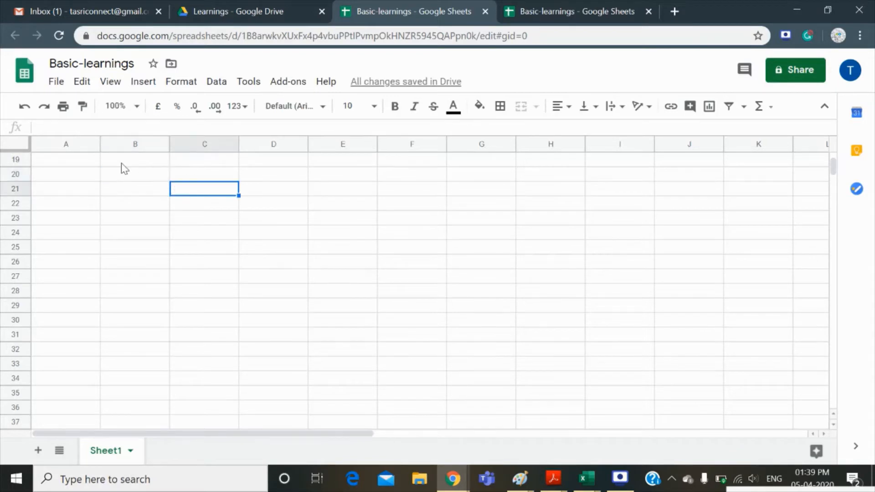
{"action": "left_click", "coordinate": [121, 163], "text": "ctrl"}
{"action": "key", "text": "ctrl+Up"}
{"action": "key", "text": "ctrl+Up"}
{"action": "key", "text": "Down"}
{"action": "key", "text": "Down"}
{"action": "key", "text": "Down"}
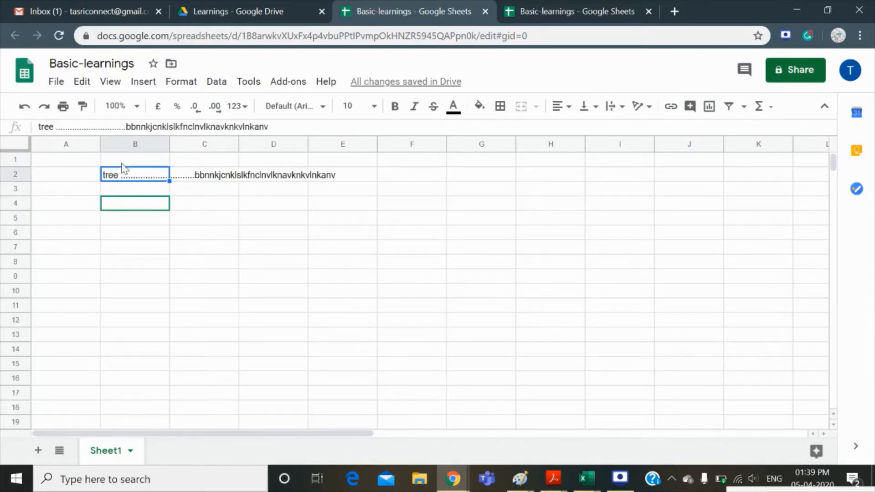
{"action": "type", "text": "1"}
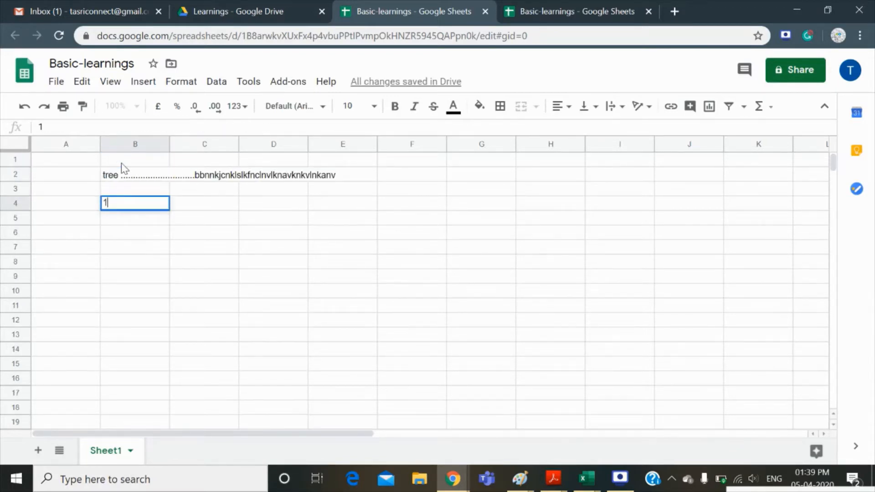
{"action": "key", "text": "Return"}
{"action": "type", "text": "2"}
{"action": "key", "text": "Return"}
{"action": "type", "text": "3"}
{"action": "key", "text": "Return"}
{"action": "type", "text": "4"}
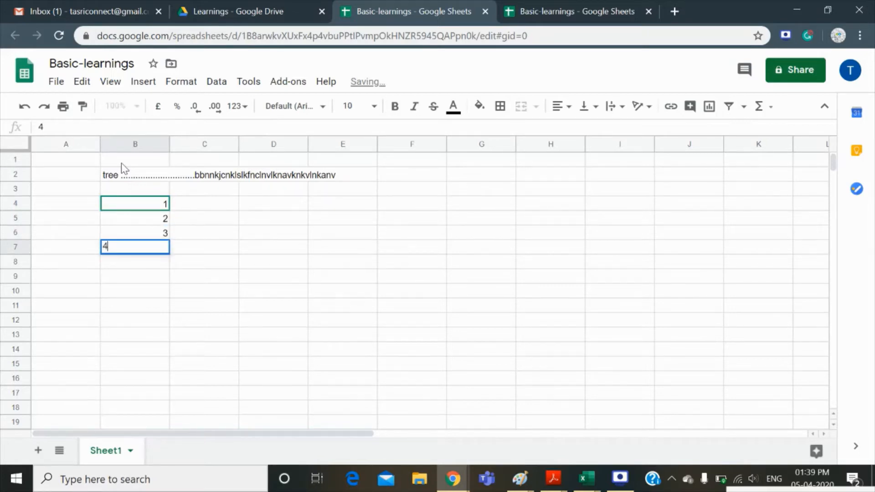
{"action": "key", "text": "Return"}
{"action": "type", "text": "5"}
{"action": "key", "text": "Return"}
{"action": "left_click", "coordinate": [252, 249]}
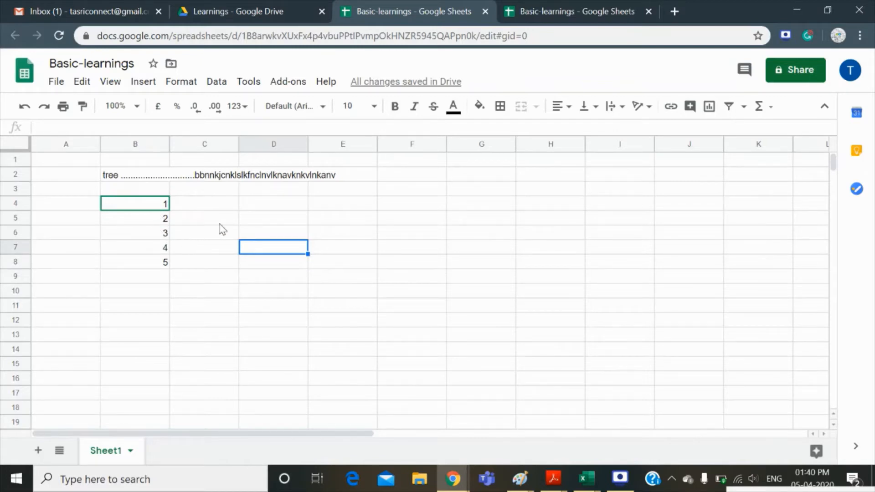
- Format the numbers in B4:B8 as bold and italic with red text
{"action": "mouse_move", "coordinate": [139, 206]}
{"action": "left_mouse_down"}
{"action": "mouse_move", "coordinate": [146, 279]}
{"action": "mouse_move", "coordinate": [146, 264]}
{"action": "left_mouse_up"}
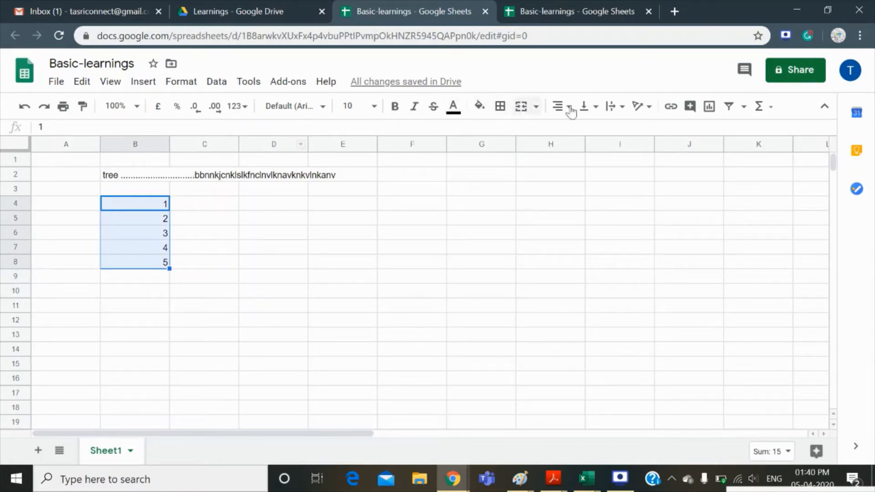
{"action": "left_click", "coordinate": [395, 112]}
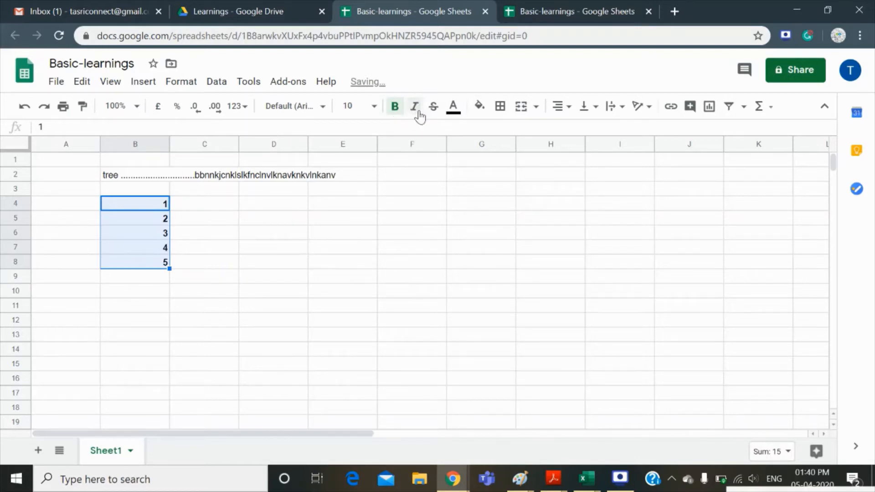
{"action": "left_click", "coordinate": [418, 111]}
{"action": "left_click", "coordinate": [453, 109]}
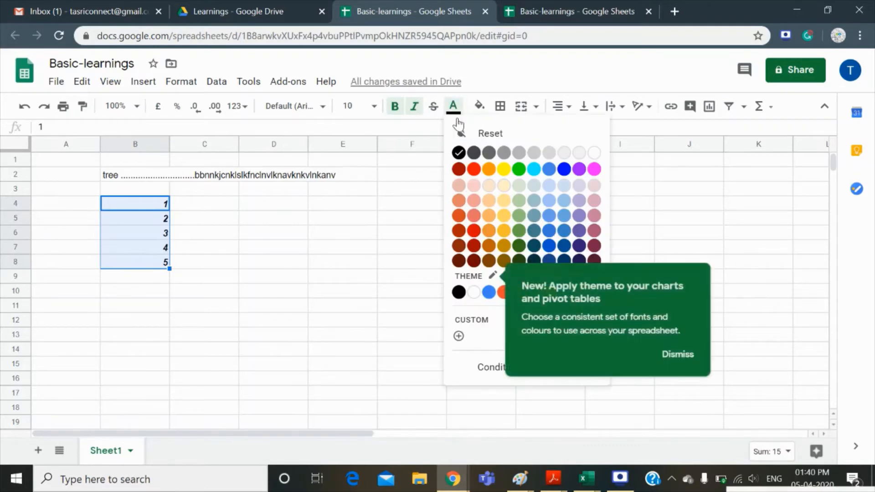
{"action": "left_click", "coordinate": [473, 169]}
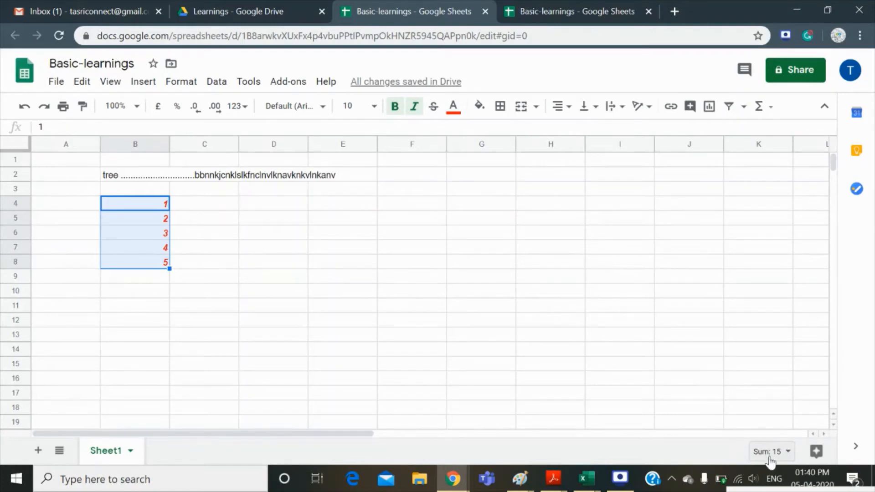
- Examine the summary statistics available for the selected numbers, such as sum, average, minimum, maximum and count
{"action": "left_click", "coordinate": [767, 453]}
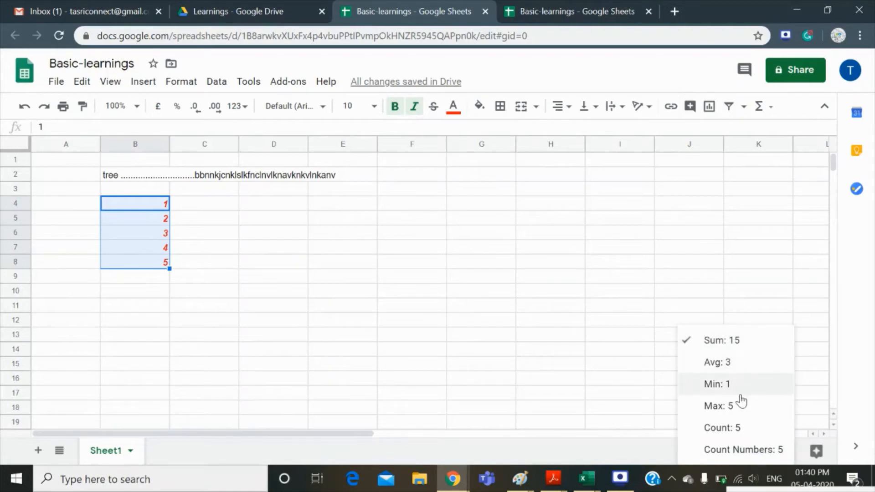
{"action": "left_click", "coordinate": [335, 293]}
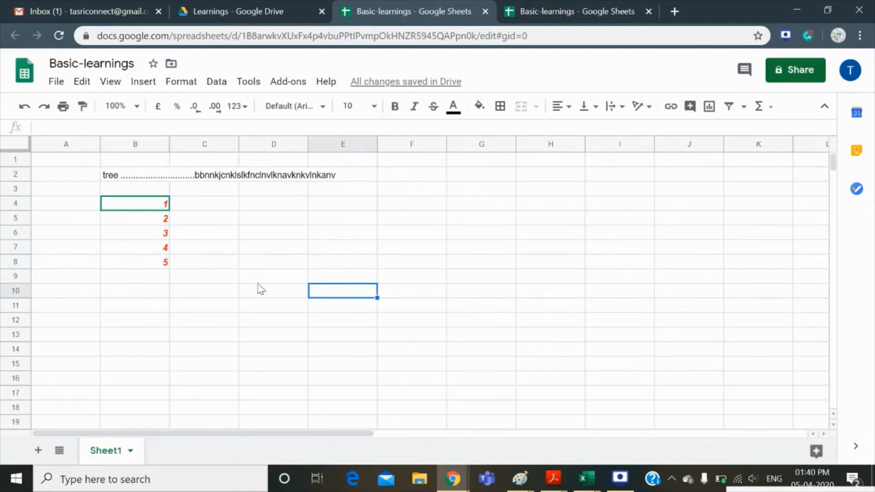
- Set the text wrapping of cell B2 to Wrap so the long text stays within its column
{"action": "left_click", "coordinate": [118, 177]}
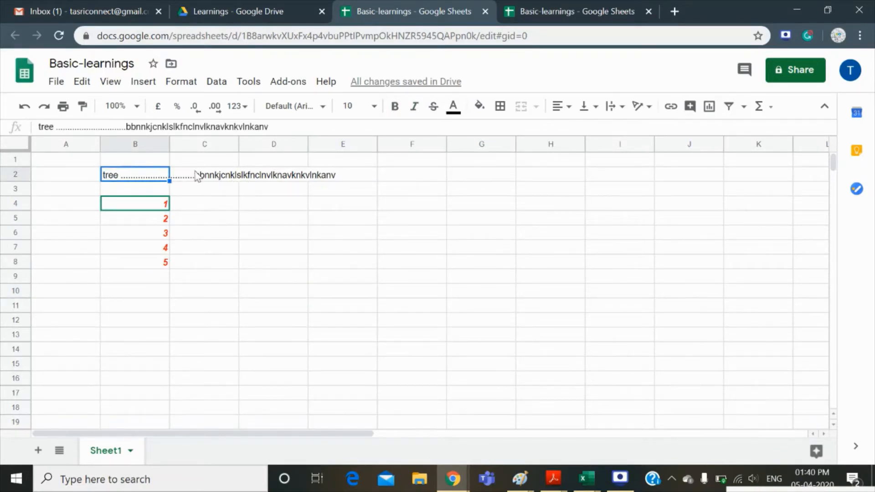
{"action": "left_click", "coordinate": [277, 220]}
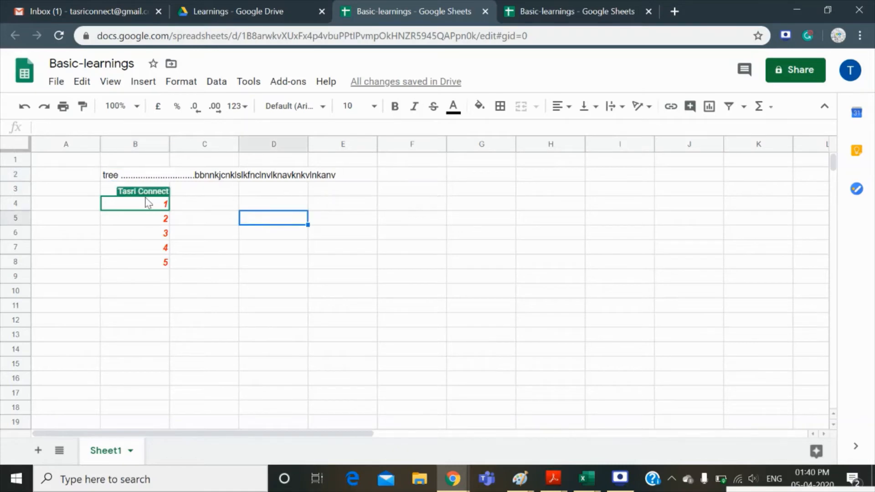
{"action": "left_click", "coordinate": [133, 179]}
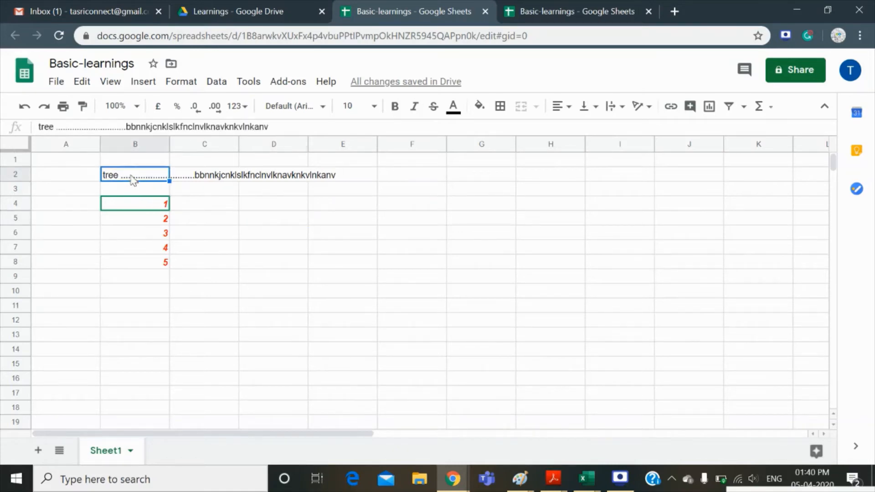
{"action": "left_click", "coordinate": [620, 109]}
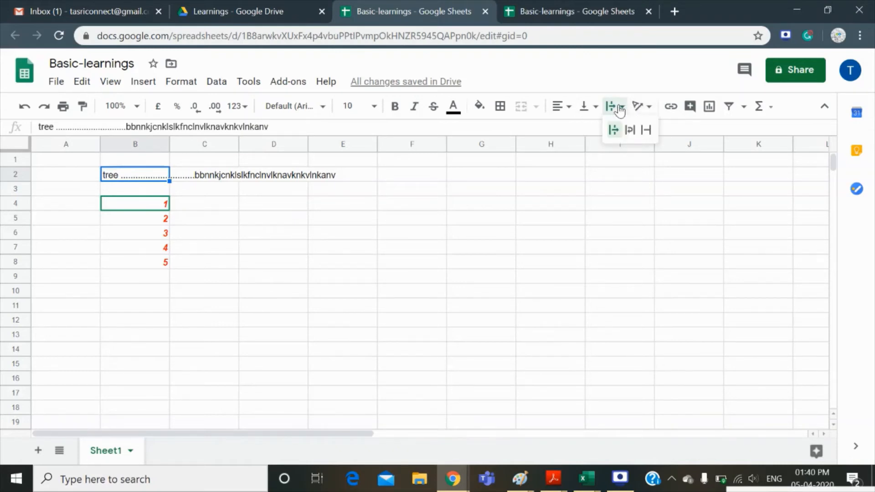
{"action": "left_click", "coordinate": [632, 133]}
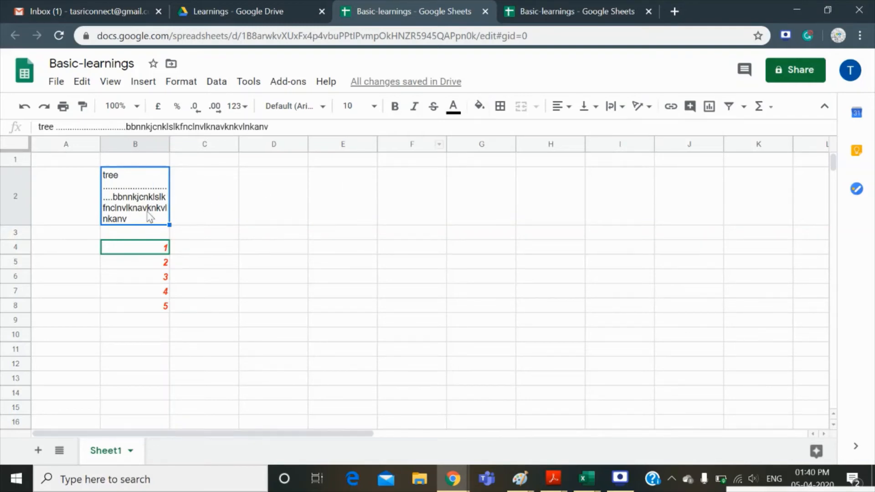
{"action": "left_click", "coordinate": [225, 222]}
- Fill cell B2 with a light blue-grey background colour
{"action": "left_click", "coordinate": [145, 195]}
{"action": "left_click", "coordinate": [480, 108]}
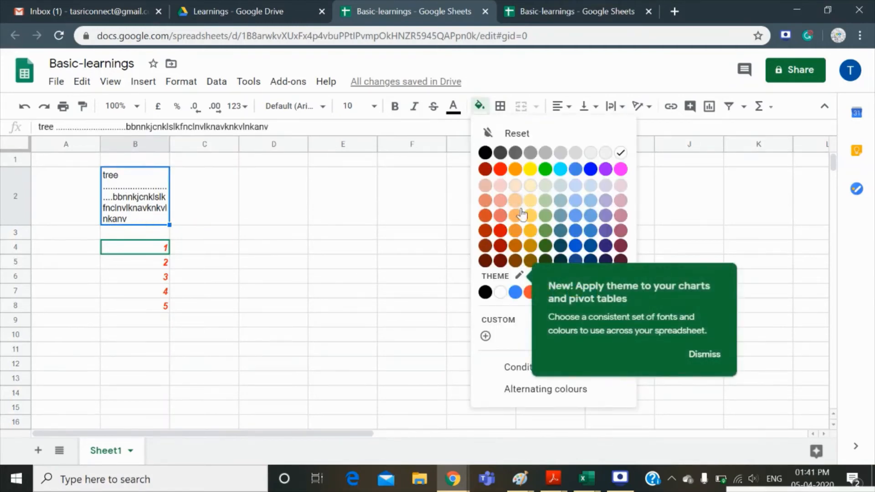
{"action": "left_click", "coordinate": [561, 186]}
{"action": "left_click", "coordinate": [336, 238]}
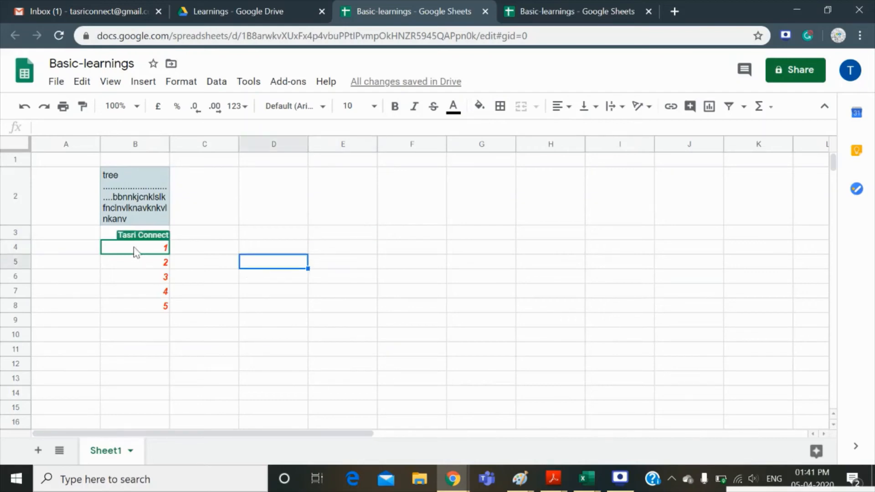
- Centre the numbers in cells B4:B8 horizontally
{"action": "left_click_drag", "start_coordinate": [133, 248], "coordinate": [142, 308]}
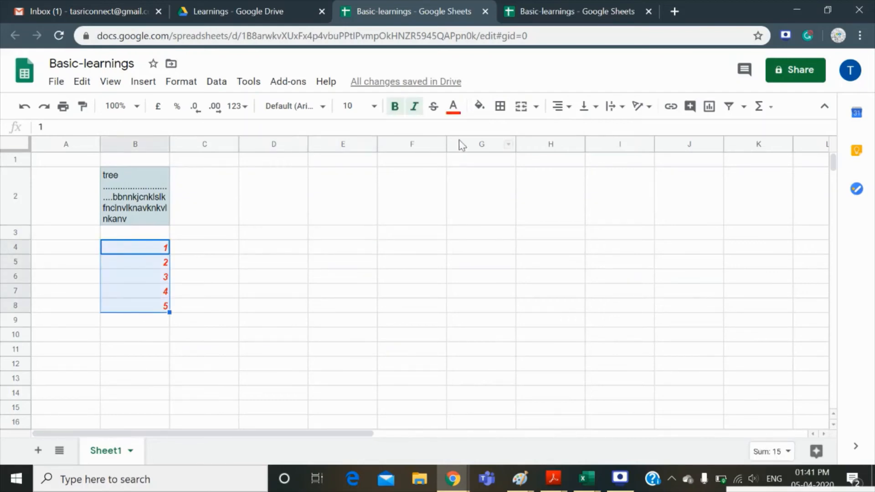
{"action": "left_click", "coordinate": [566, 114]}
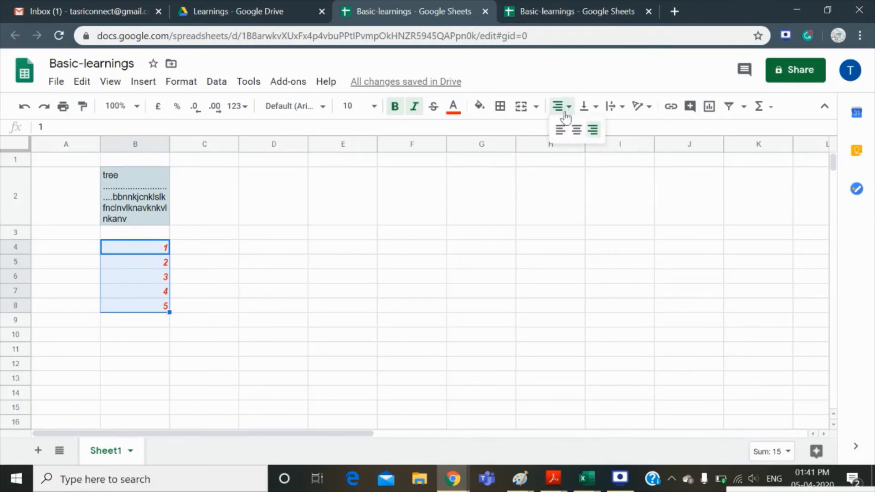
{"action": "left_click", "coordinate": [575, 130]}
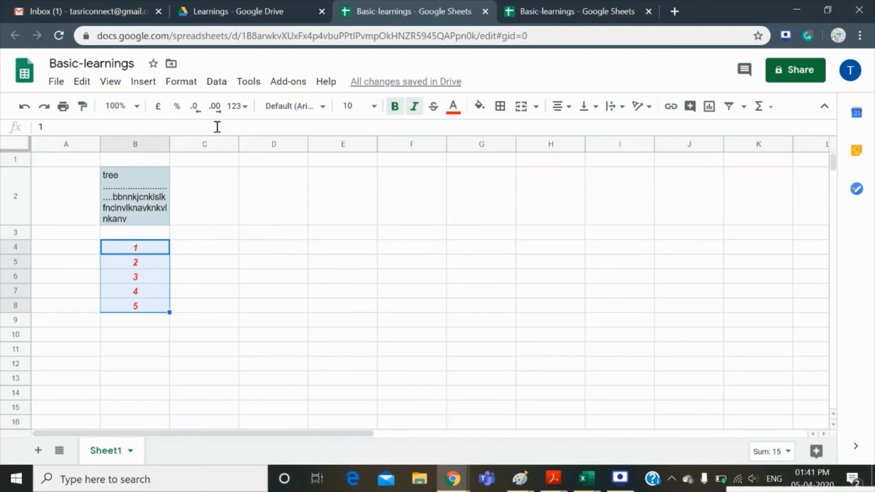
- Format the numbers in B4:B8 as percentages with no decimal places
{"action": "left_click", "coordinate": [176, 108]}
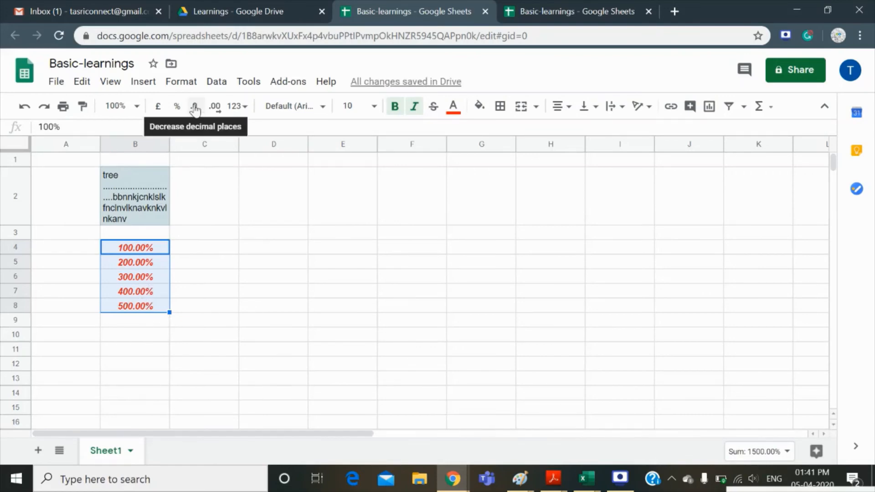
{"action": "left_click", "coordinate": [195, 109]}
{"action": "left_click", "coordinate": [195, 108]}
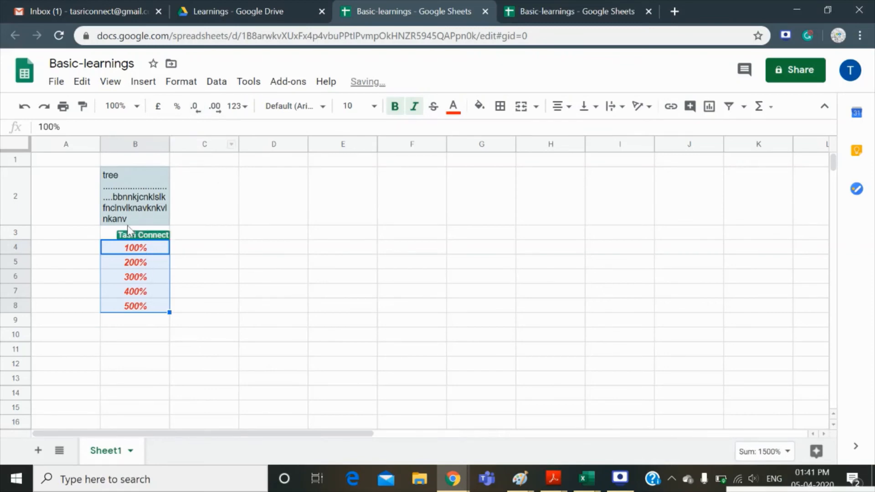
- Increase the percentages in B4:B8 to six decimal places
{"action": "left_click", "coordinate": [216, 109]}
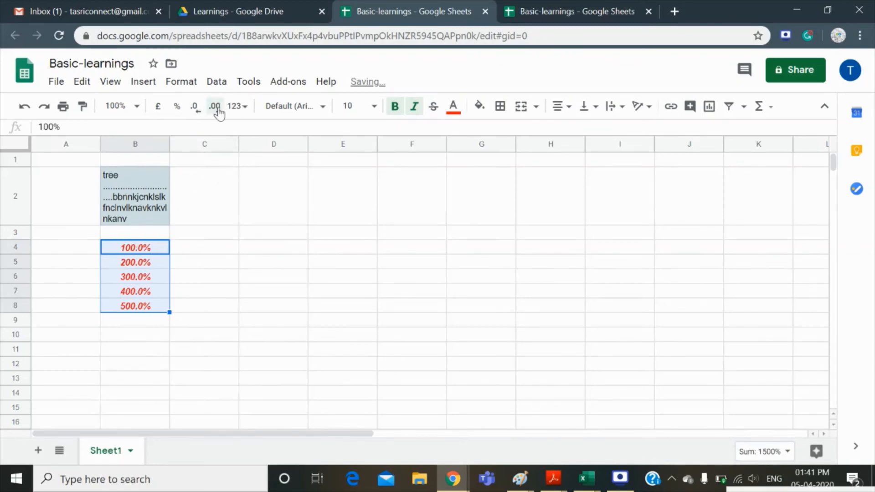
{"action": "left_click", "coordinate": [216, 108]}
{"action": "left_click", "coordinate": [216, 108]}
{"action": "left_click", "coordinate": [216, 109]}
{"action": "left_click", "coordinate": [216, 108]}
{"action": "left_click", "coordinate": [216, 108]}
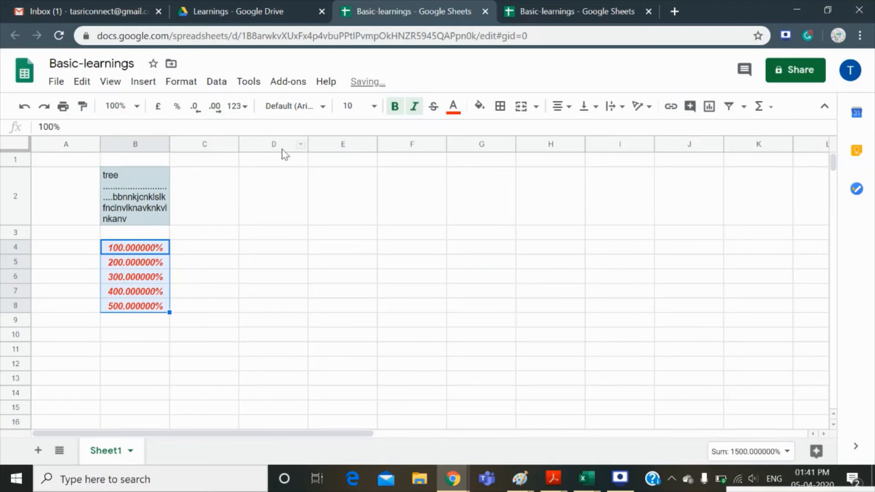
{"action": "left_click", "coordinate": [248, 255]}
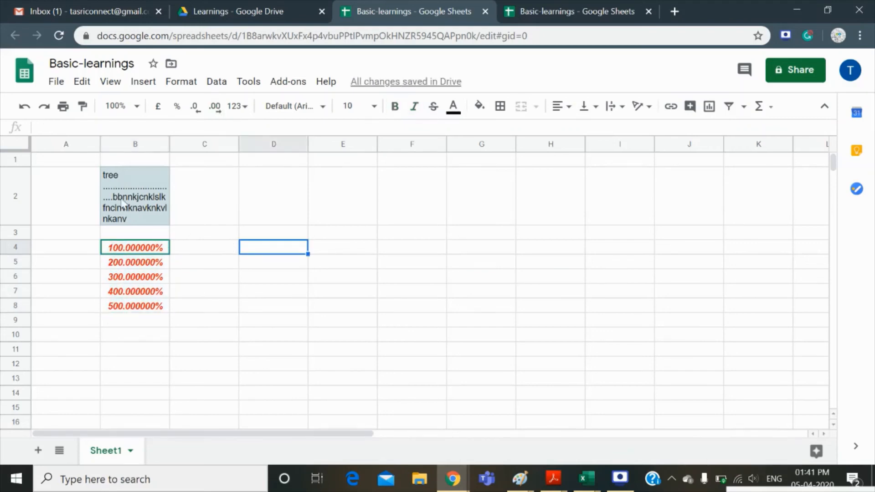
{"action": "left_click", "coordinate": [212, 85]}
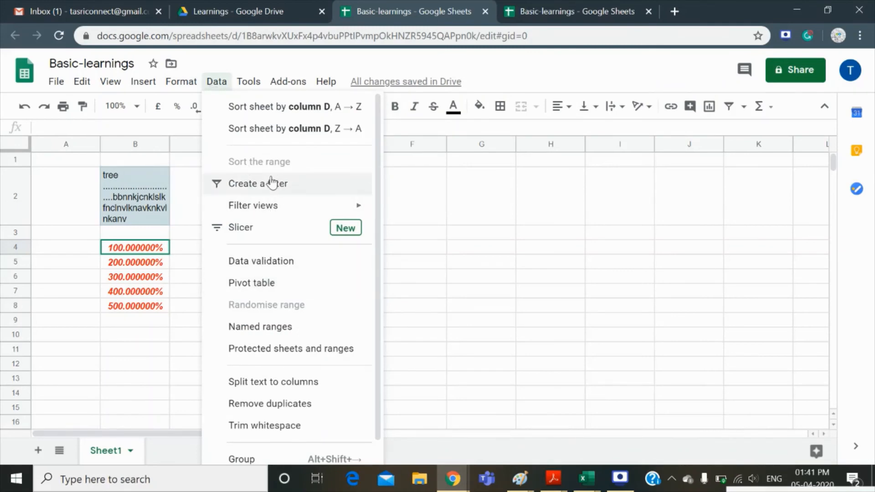
{"action": "left_click", "coordinate": [412, 193]}
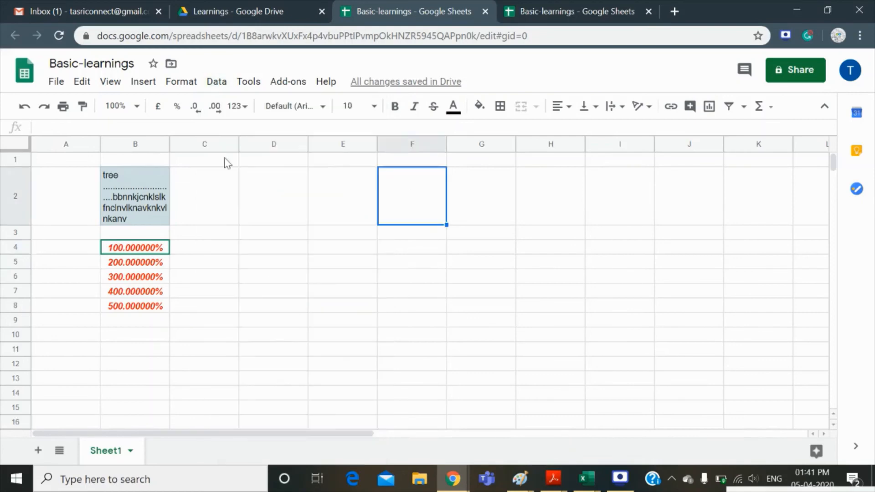
- Enter the heading "first" in cell B1, above the wrapped text
{"action": "left_click", "coordinate": [151, 164]}
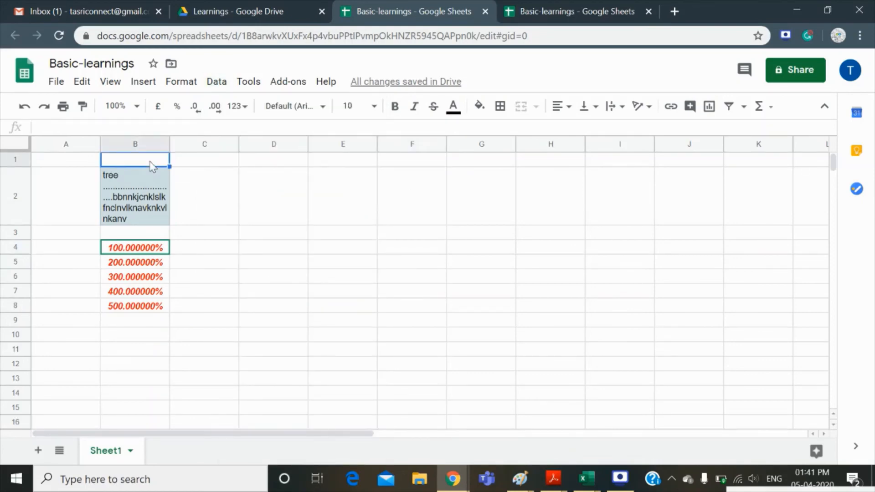
{"action": "type", "text": "first"}
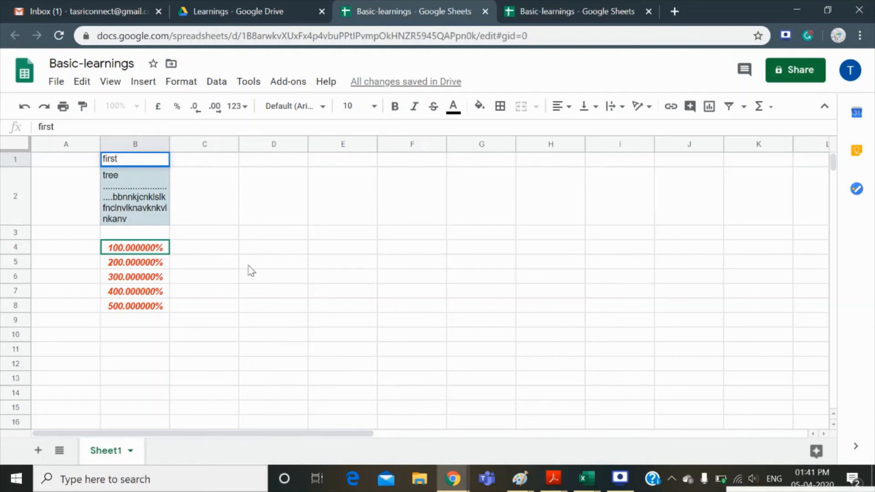
{"action": "left_click", "coordinate": [279, 279]}
- Create a new filter view from the heading in B1 and look at the heading's sort and filter options
{"action": "left_click", "coordinate": [119, 160]}
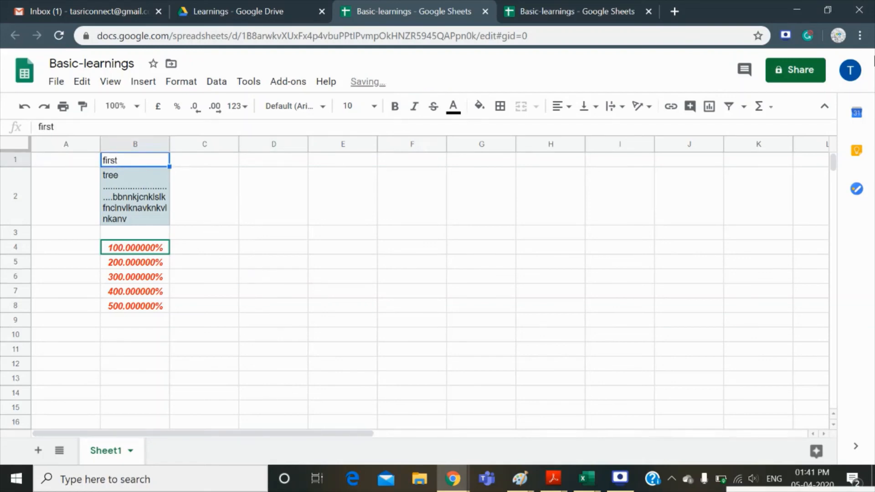
{"action": "left_click", "coordinate": [743, 110]}
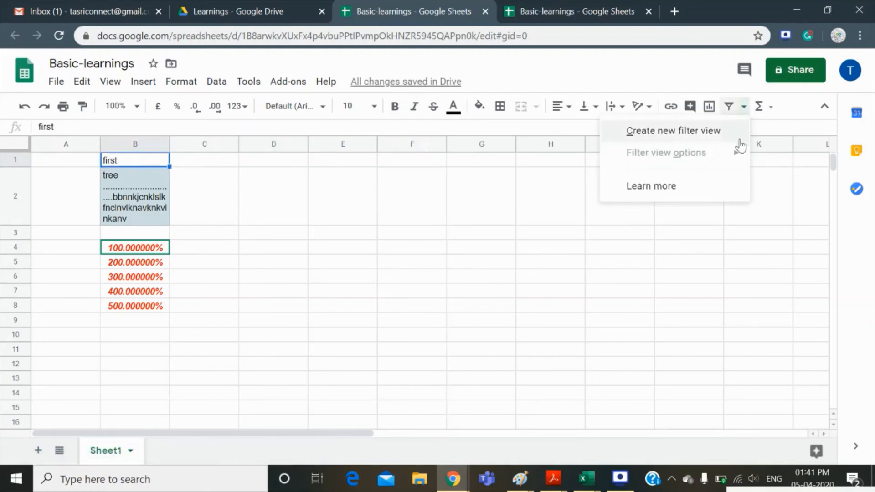
{"action": "left_click", "coordinate": [676, 140]}
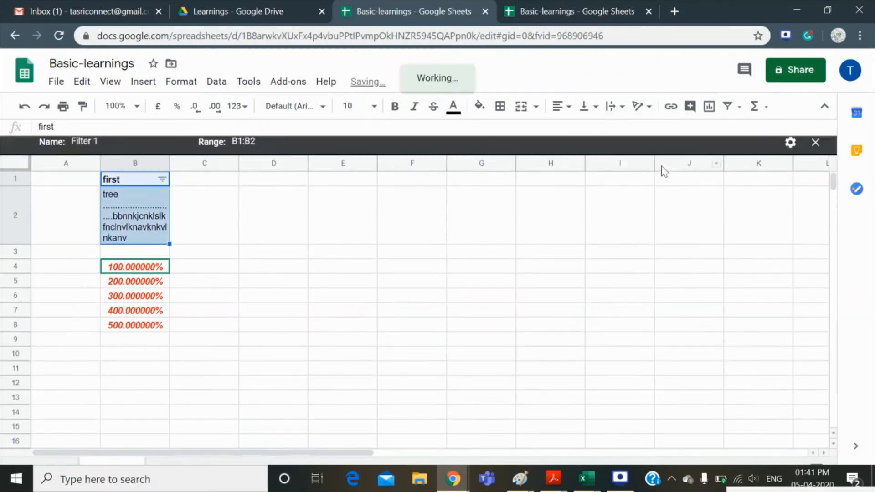
{"action": "left_click", "coordinate": [503, 226]}
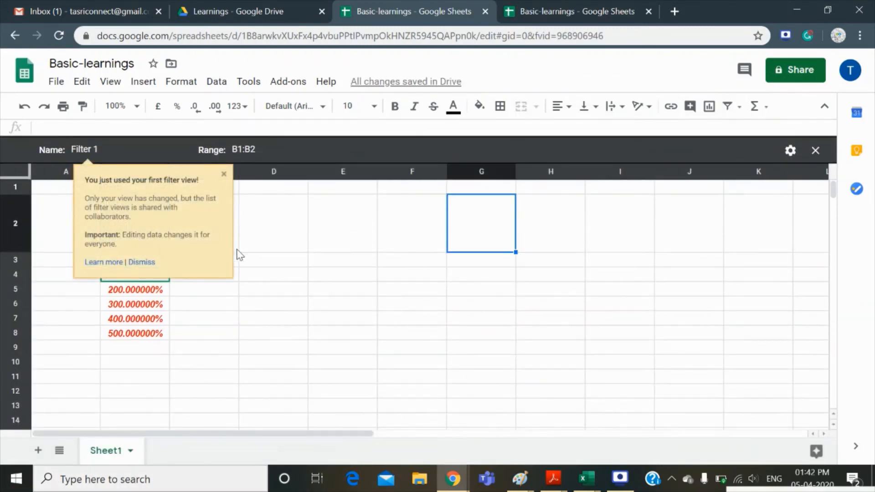
{"action": "left_click", "coordinate": [223, 174]}
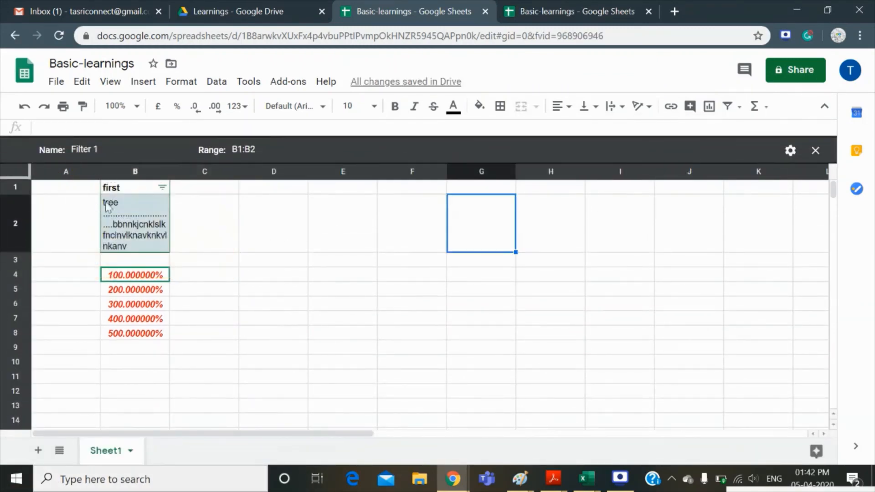
{"action": "left_click", "coordinate": [165, 189]}
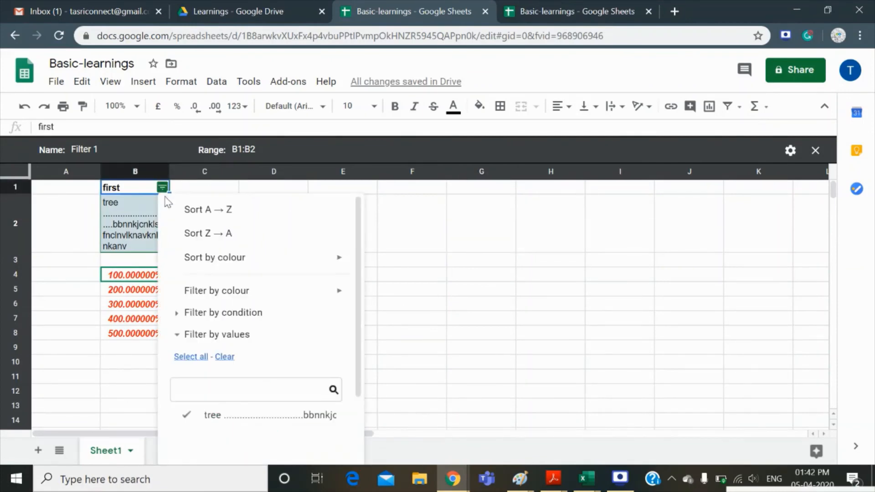
{"action": "left_click", "coordinate": [597, 246]}
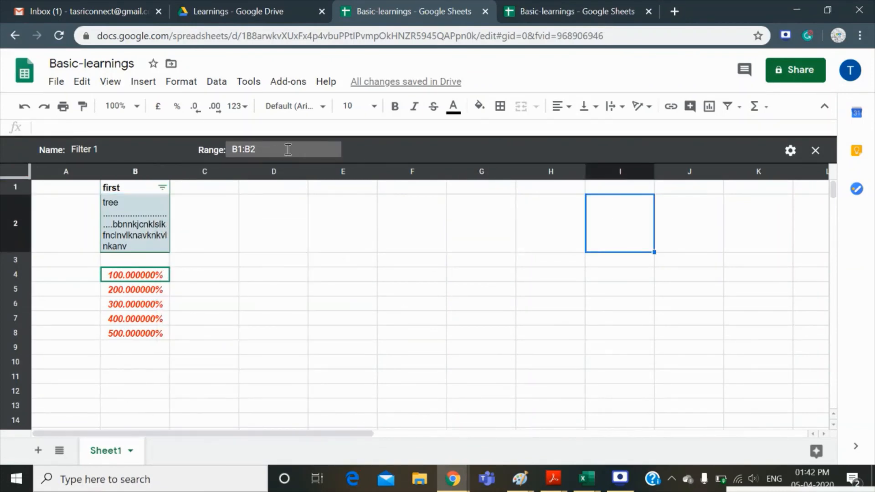